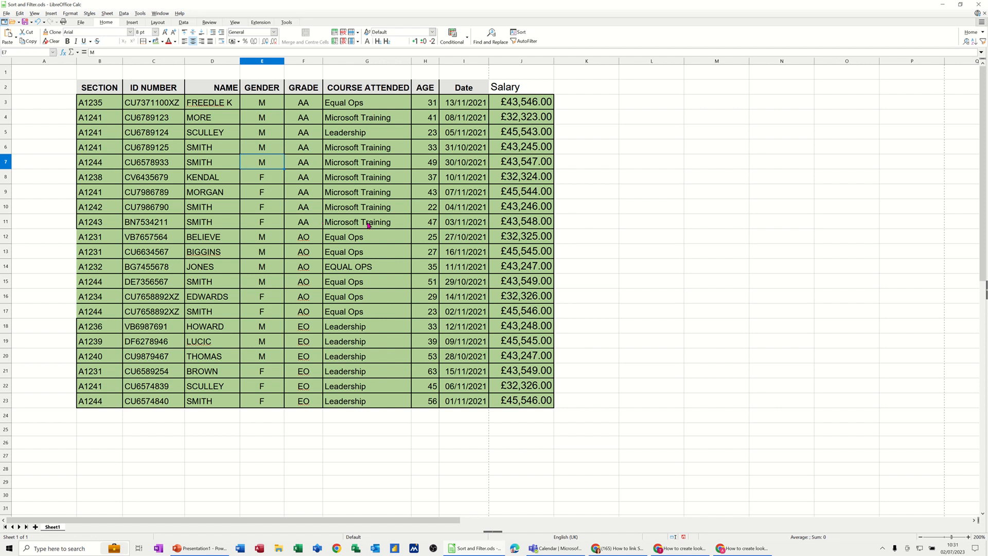
- Turn on AutoFilter for the staff table's header row
left_click(184, 22)
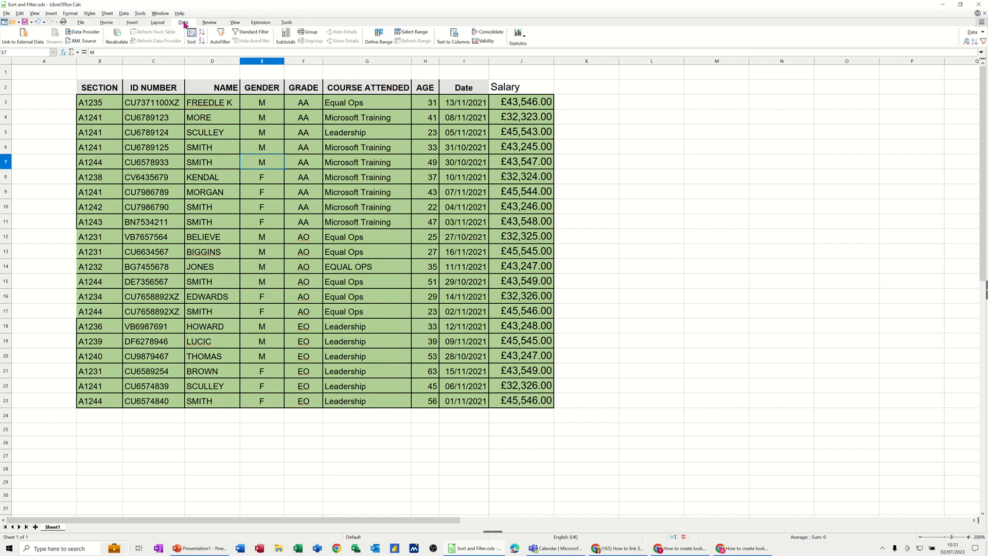
left_click(219, 35)
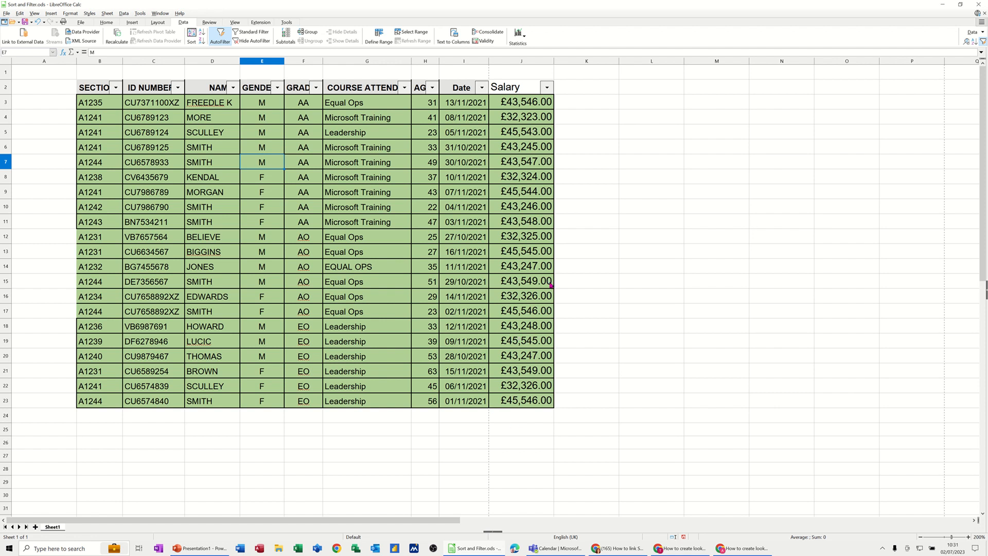
- Total the Salary column directly below the table in J24 with =SUM(J3:J23)
left_click(514, 415)
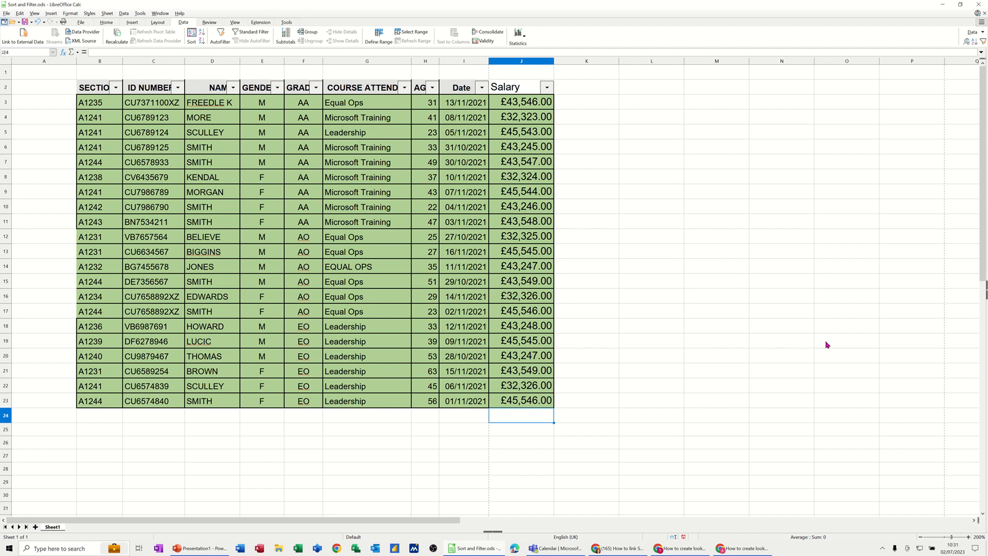
key("alt+equal")
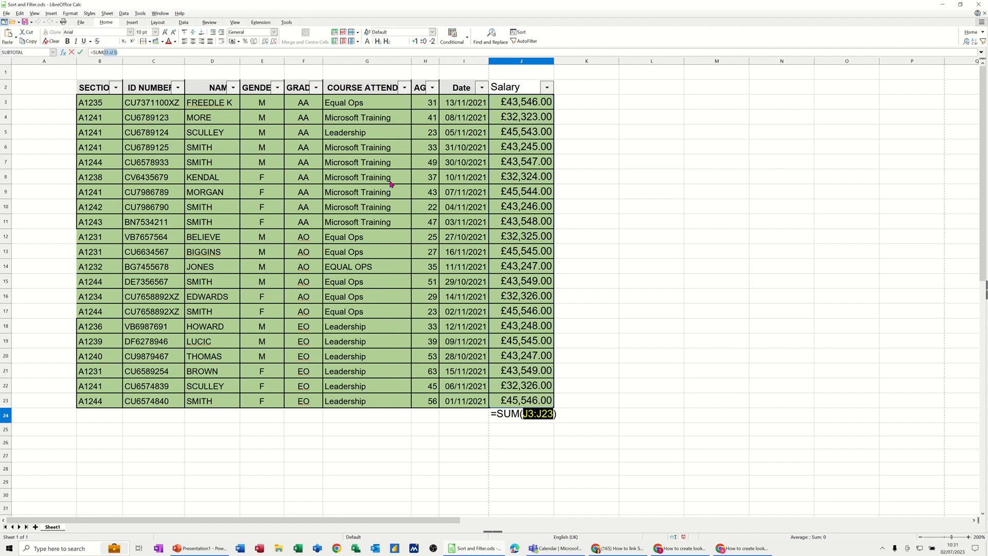
left_click(82, 52)
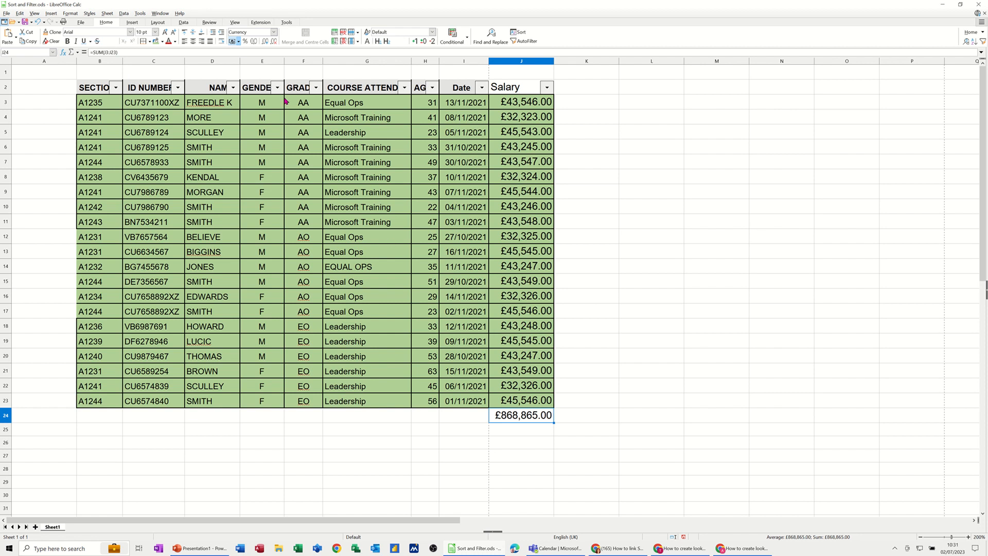
- Filter the Grade column to show only the AA rows
left_click(316, 88)
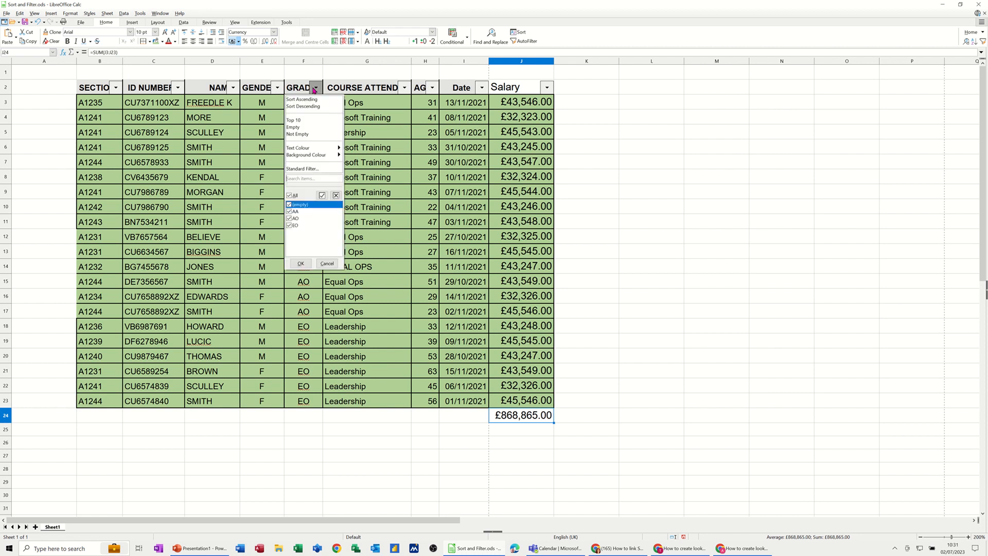
left_click(290, 196)
left_click(294, 212)
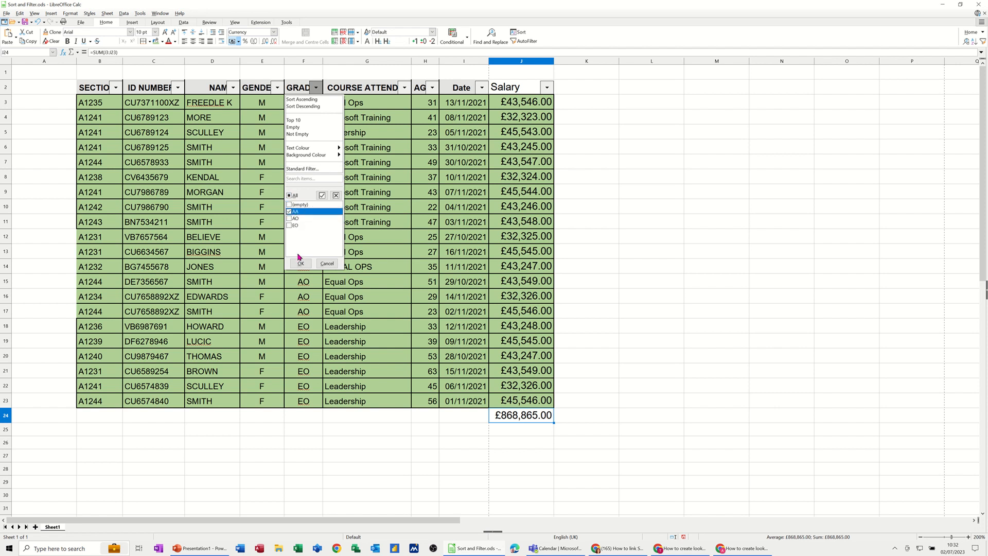
left_click(300, 263)
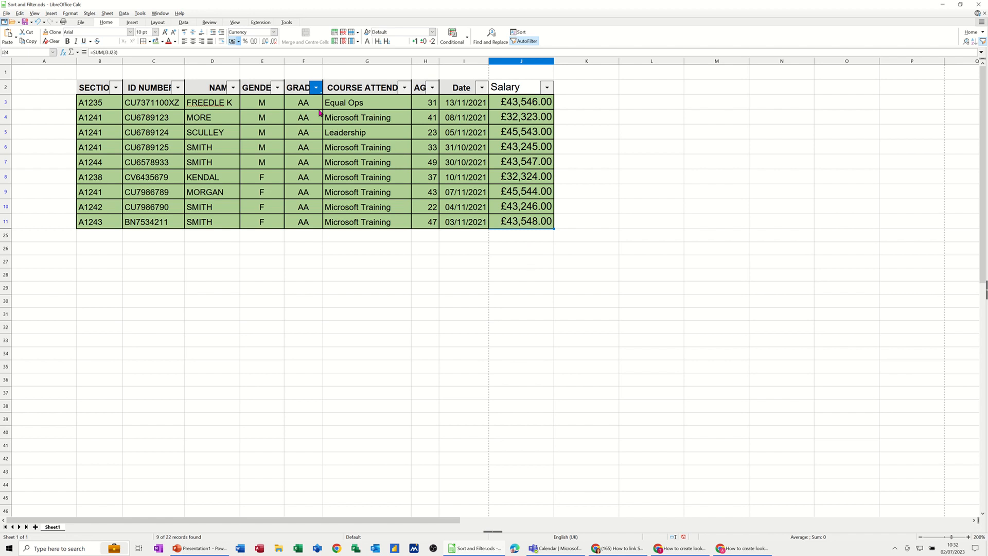
- Reset the Grade filter so that all grades are included again
left_click(316, 88)
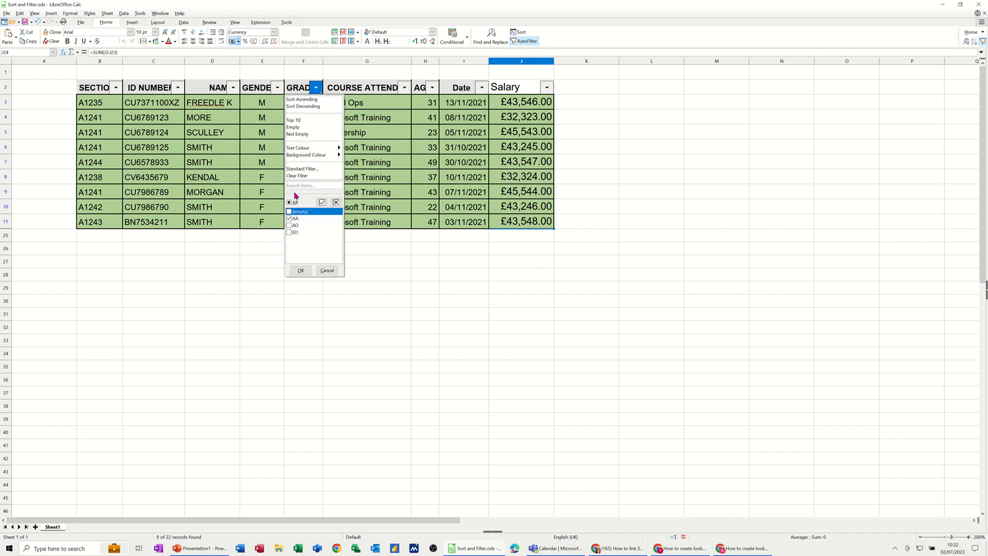
left_click(290, 203)
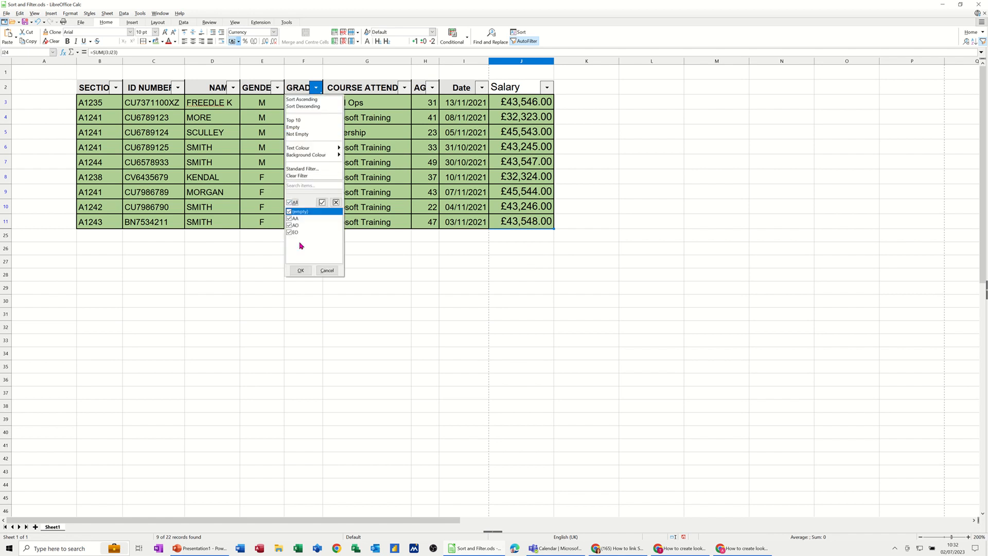
left_click(300, 270)
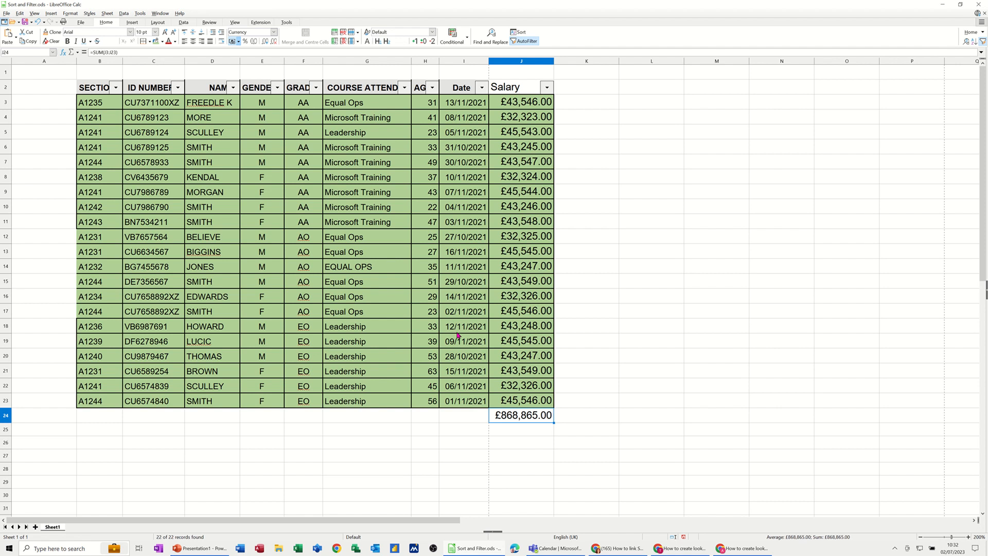
- Delete the total in J24 and total the salaries one row lower in J25 with =SUM(J3:J24)
left_click(513, 420)
key("Delete")
left_click(521, 431)
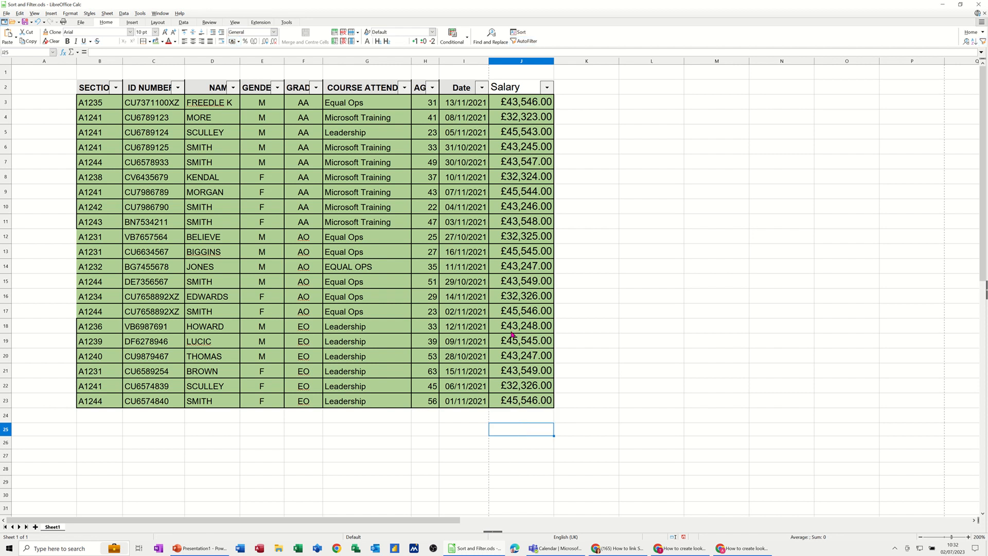
key("alt+equal")
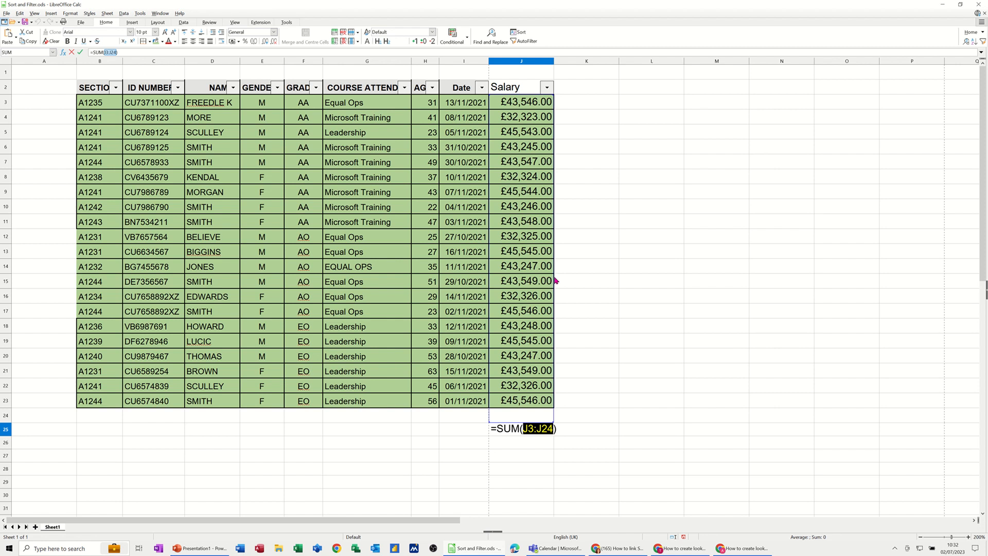
left_click(81, 52)
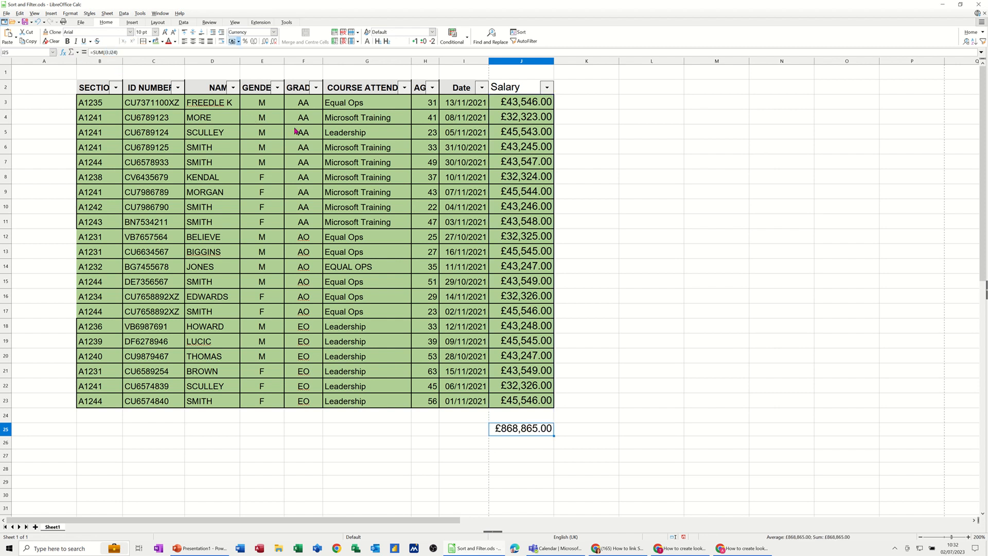
- Exclude AA in the Grade filter and select the visible salaries J12:J23 to check their sum
left_click(314, 88)
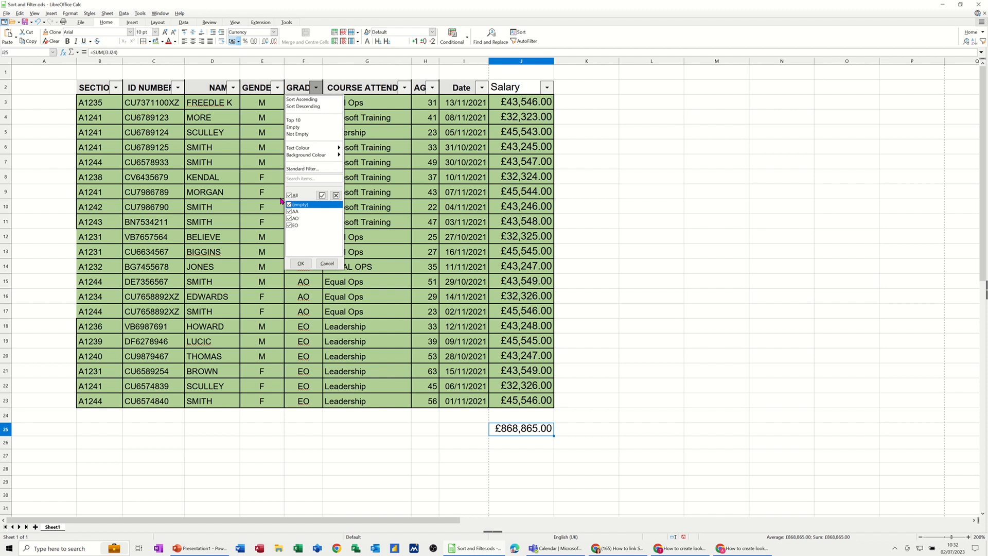
left_click(288, 212)
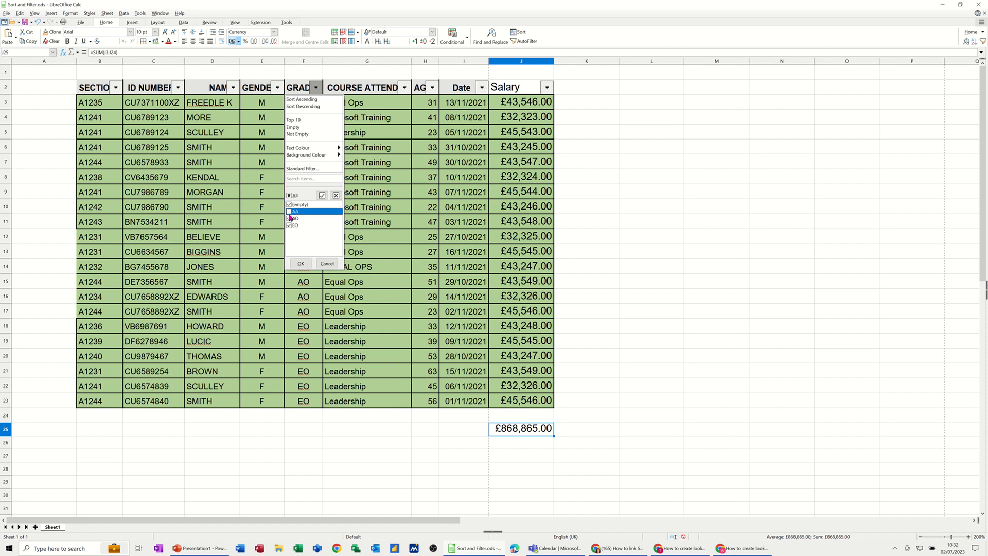
left_click(301, 263)
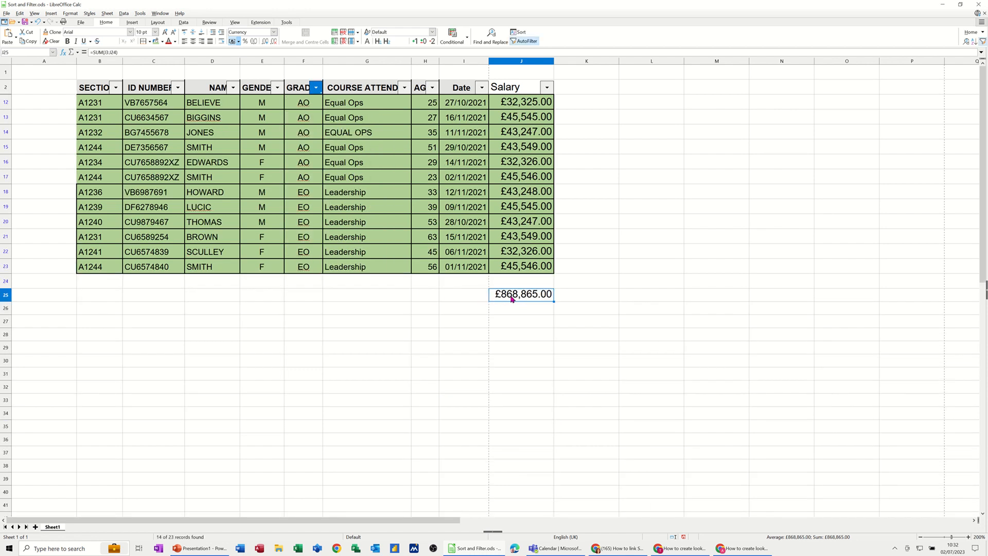
left_click(515, 102)
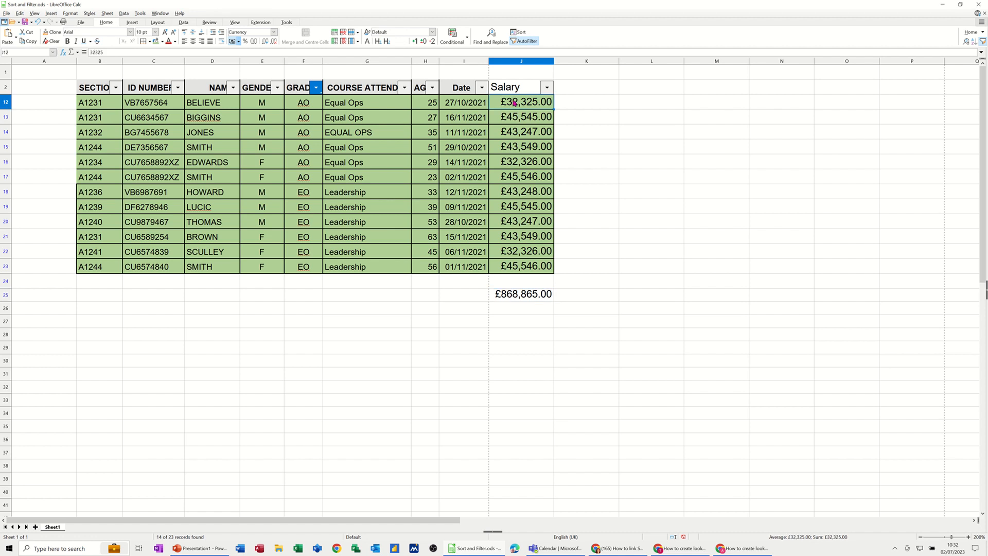
left_click_drag(515, 102, 518, 267)
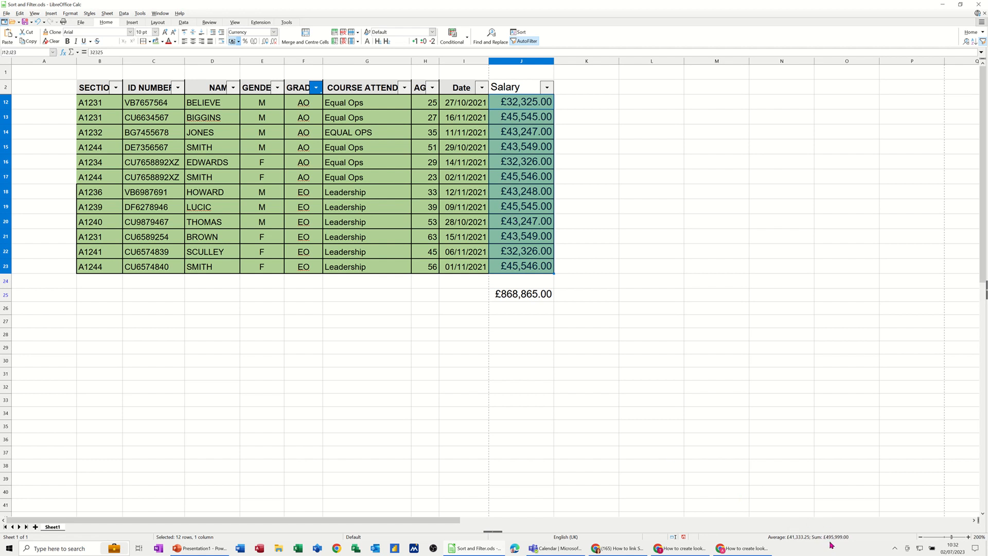
- Replace the formula in J25 with an AutoSum of the filtered salaries, =SUBTOTAL(9,J3:J24)
left_click(521, 297)
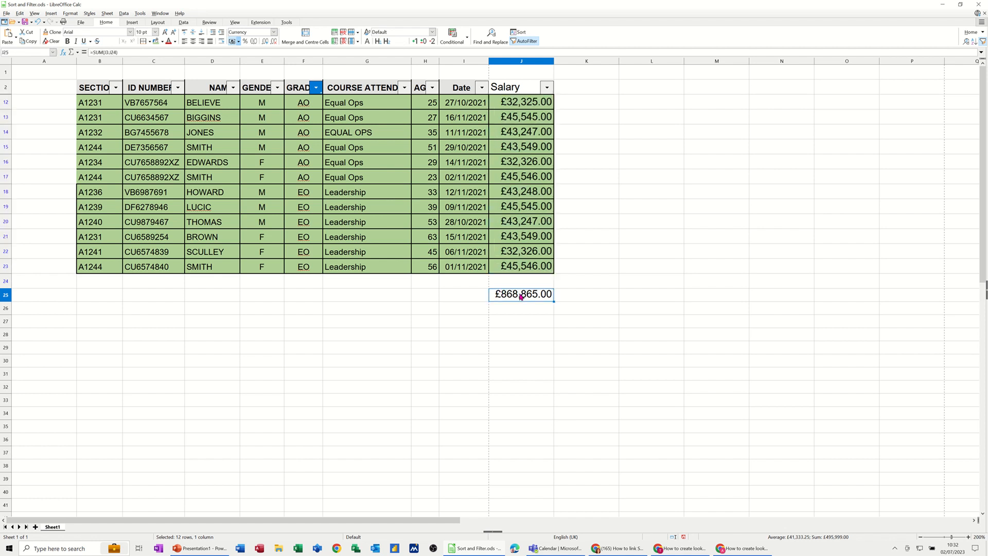
key("Delete")
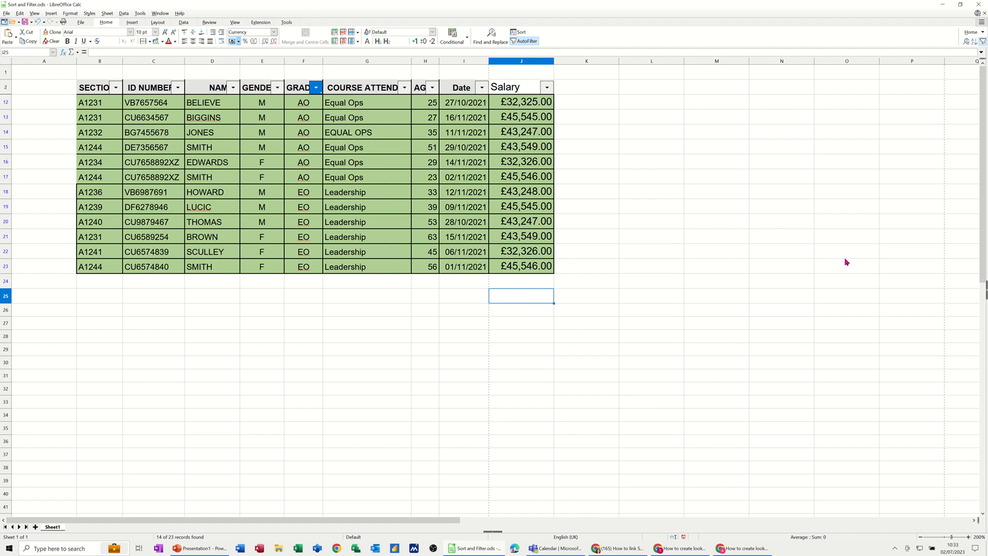
key("alt+equal")
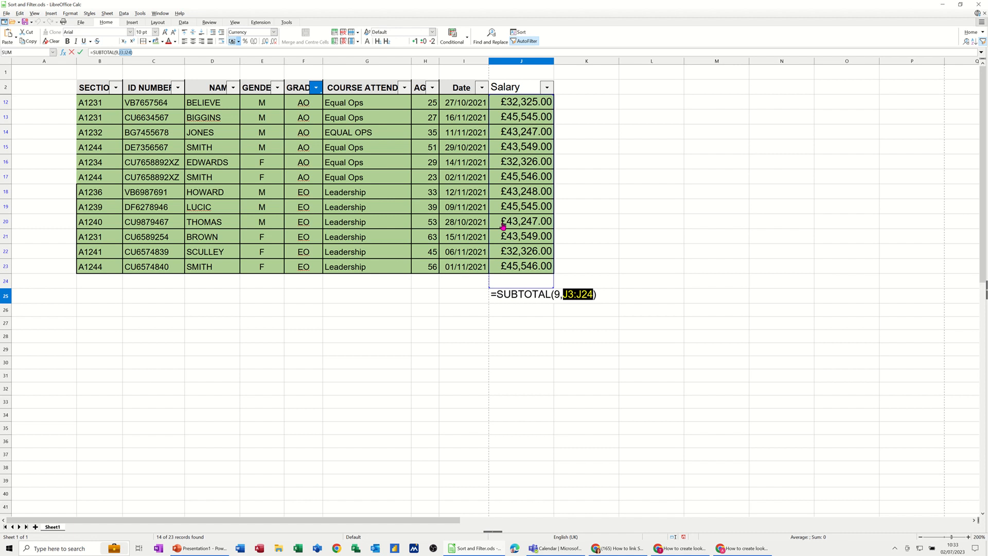
left_click(80, 52)
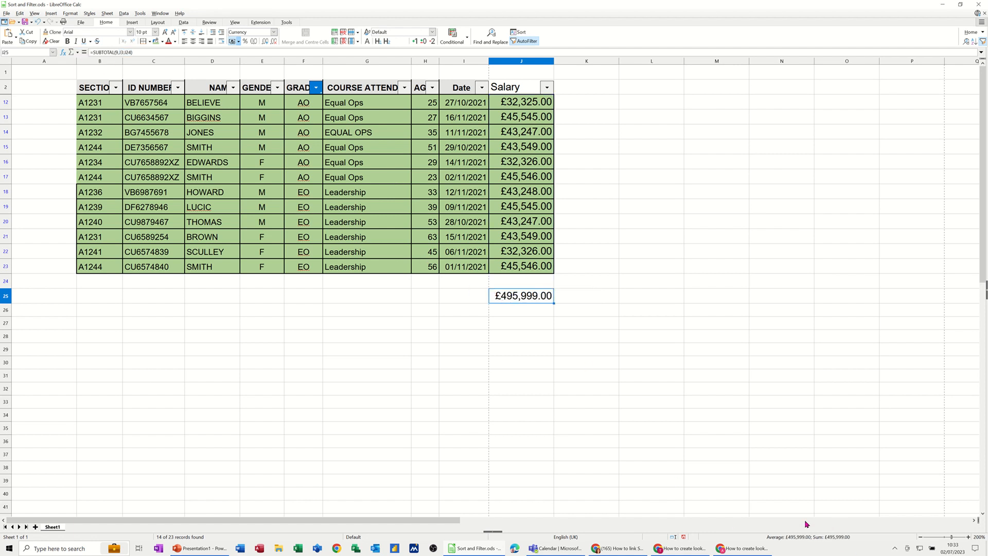
- Include every grade in the Grade filter again
left_click(315, 88)
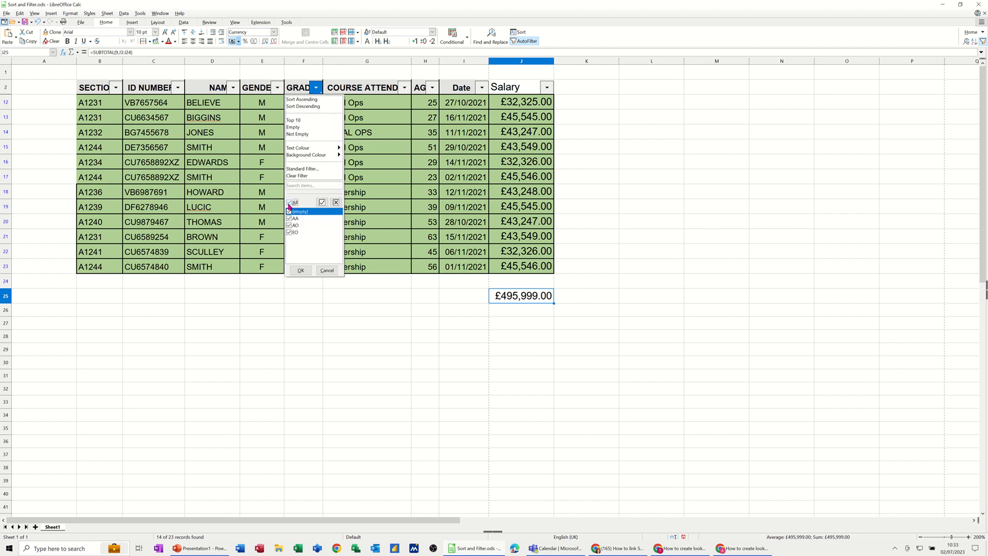
left_click(301, 271)
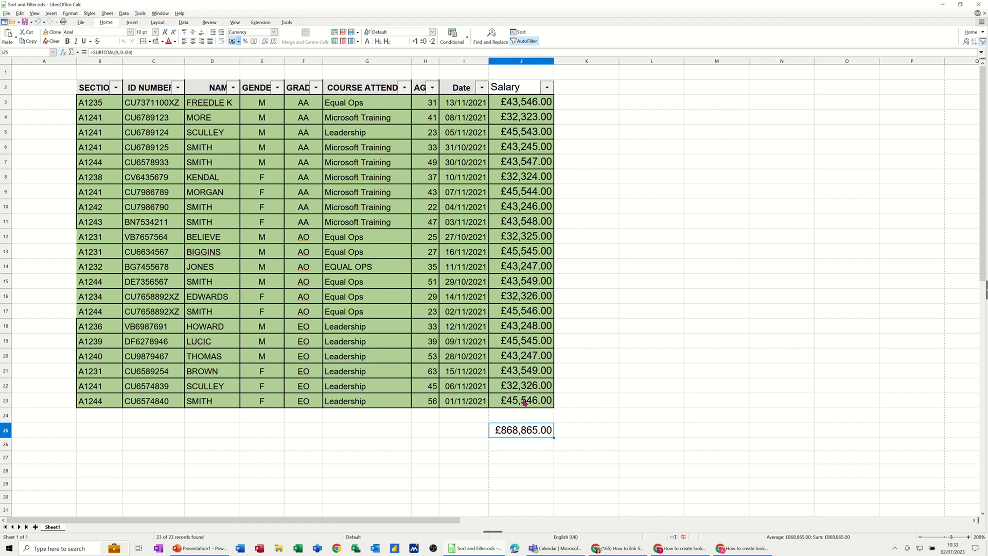
- Exclude AA and EO in the Grade filter and select the visible salaries J12:J17 to check their sum
left_click(316, 87)
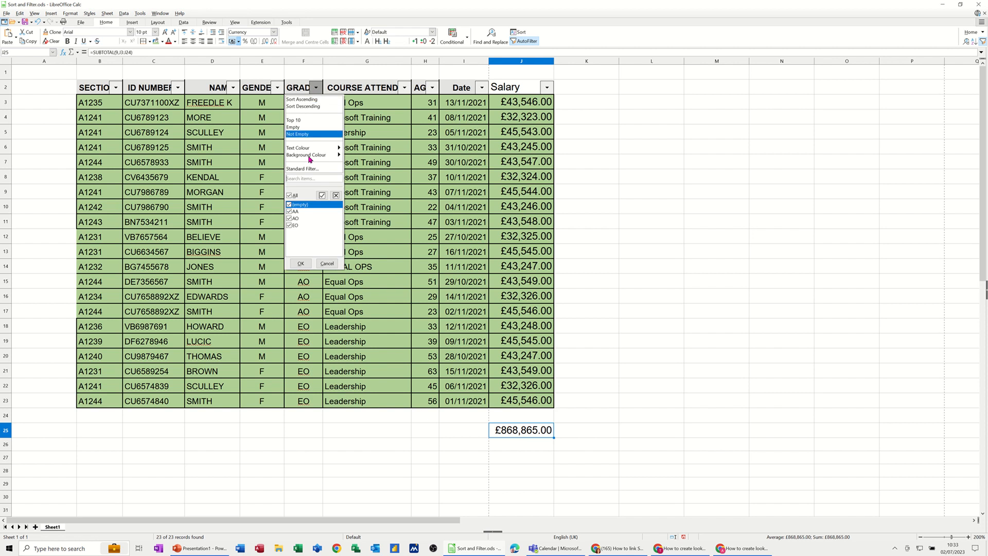
left_click(290, 212)
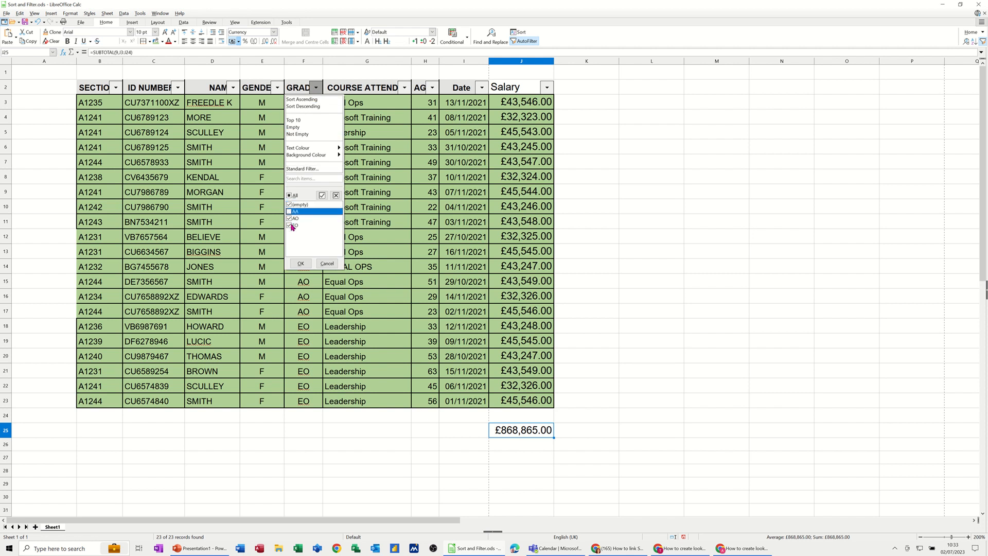
left_click(289, 226)
left_click(301, 263)
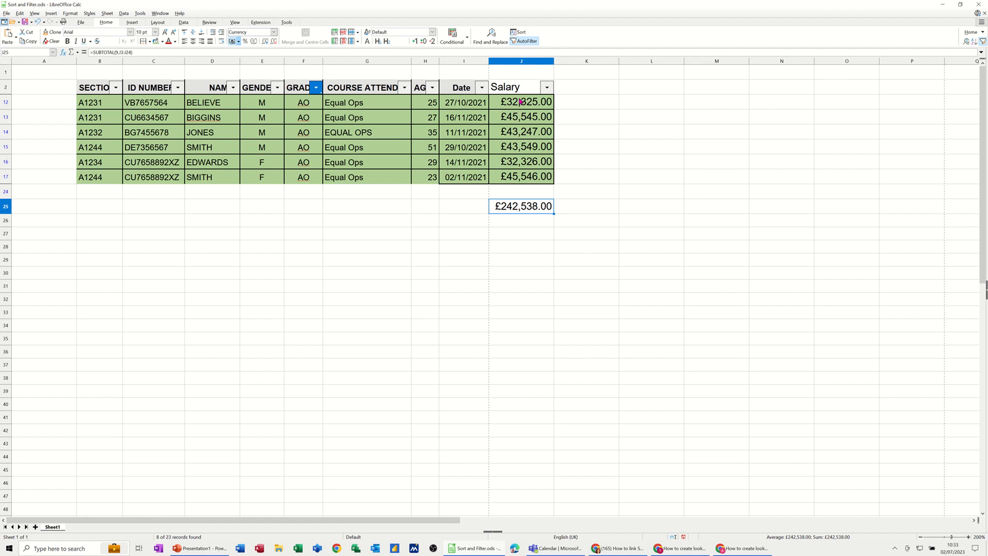
left_click_drag(519, 102, 515, 175)
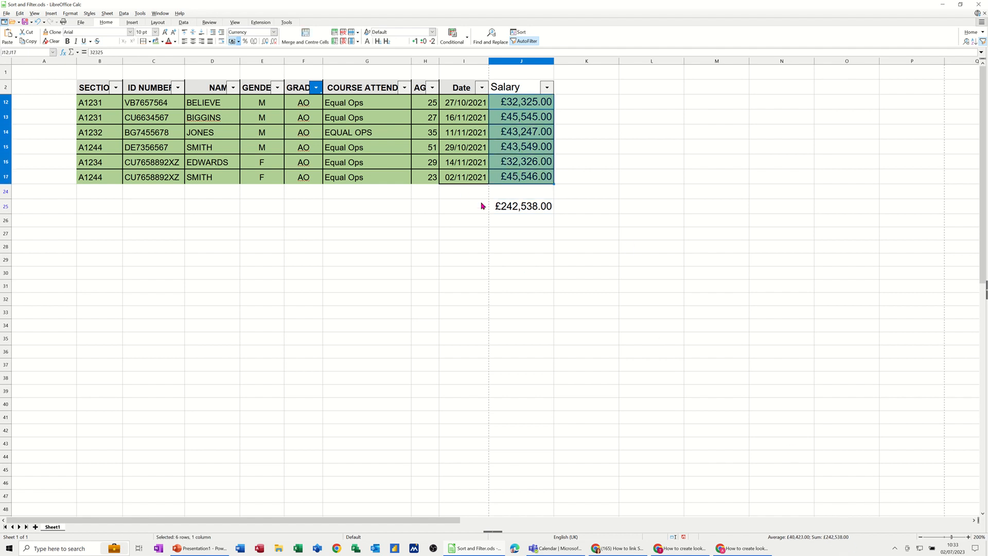
- Reset the Grade filter to all grades and delete the subtotal formula in J25
left_click(315, 88)
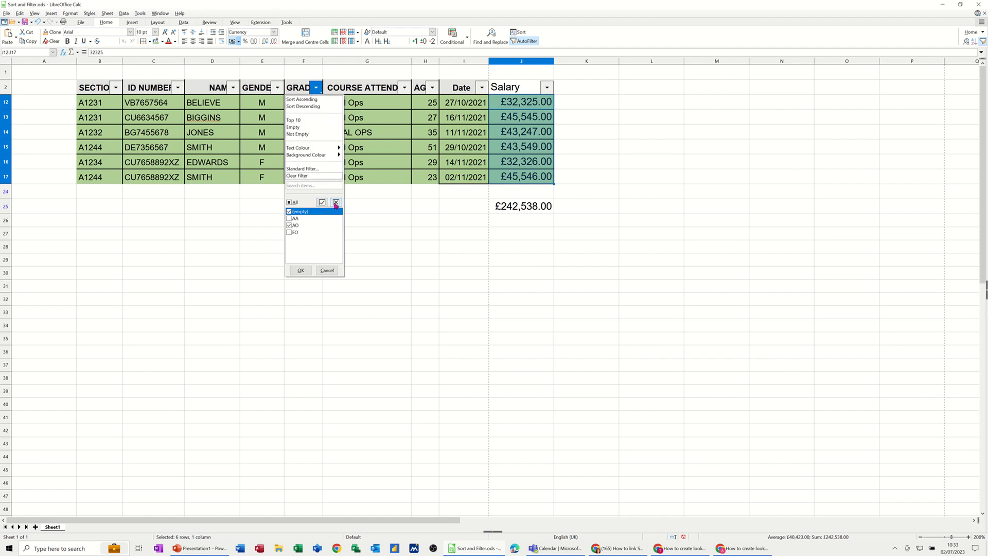
left_click(300, 270)
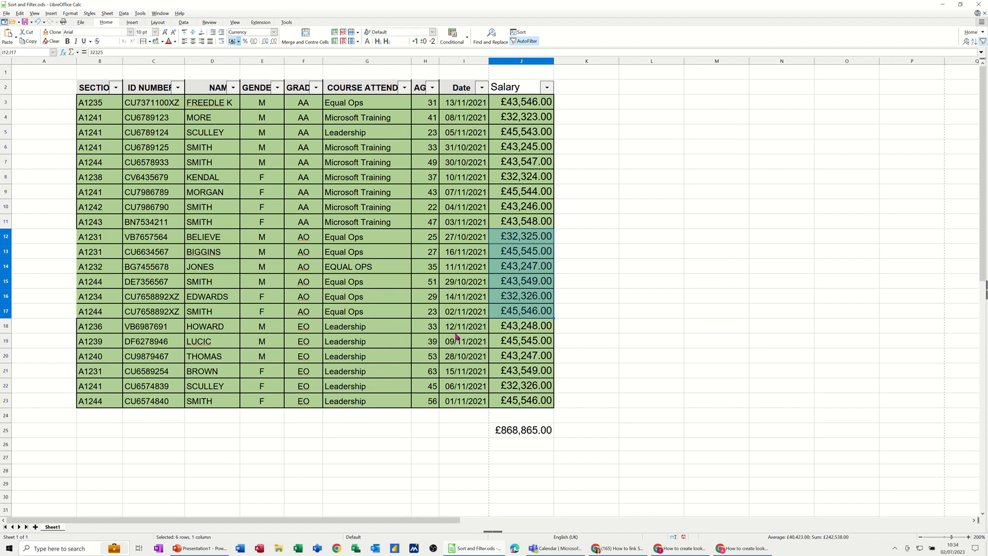
left_click(521, 431)
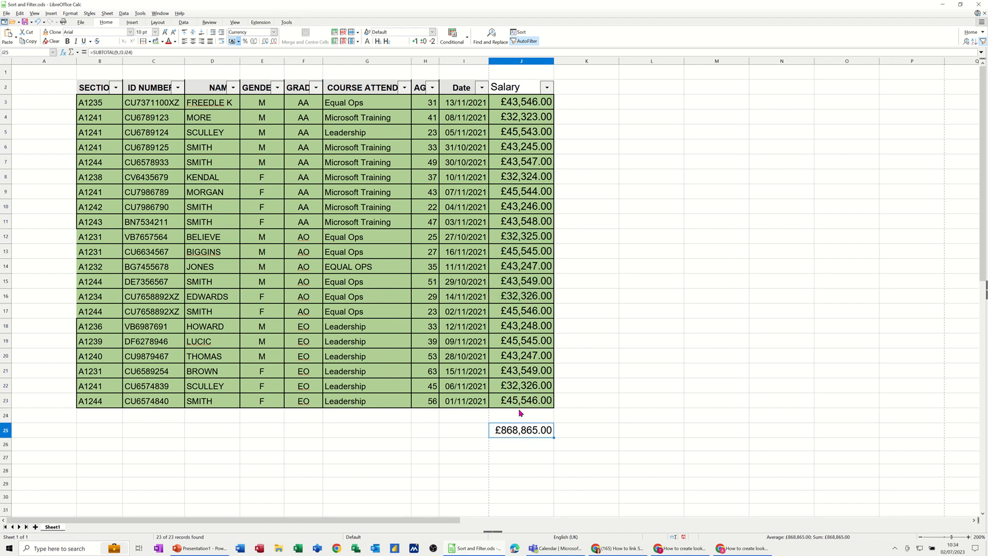
key("Delete")
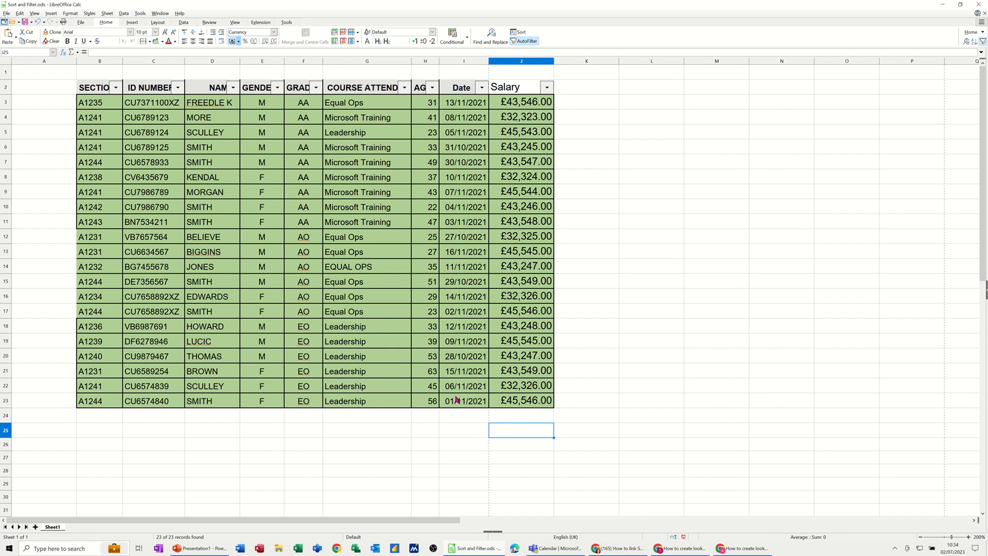
- Filter the Gender column to show only the F records
left_click(278, 88)
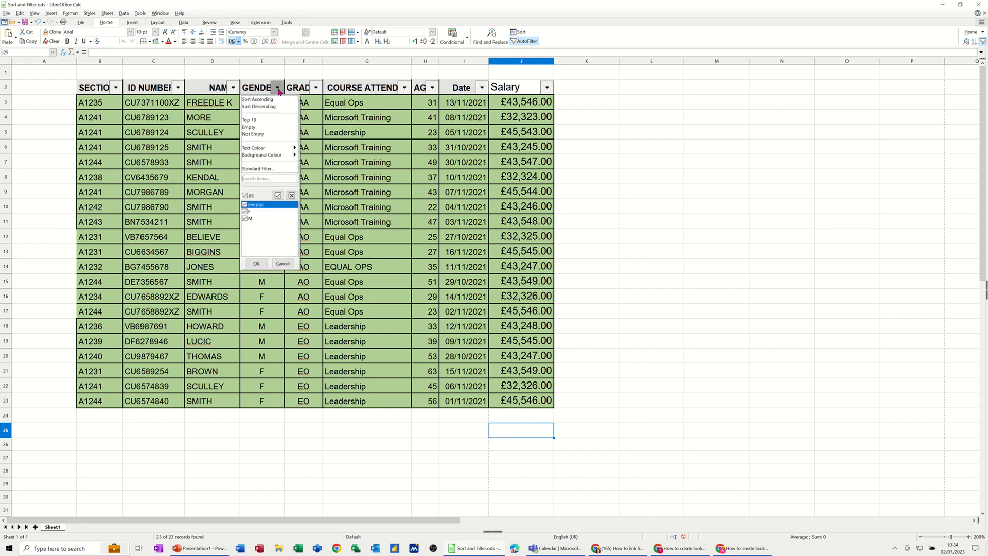
left_click(246, 195)
left_click(244, 211)
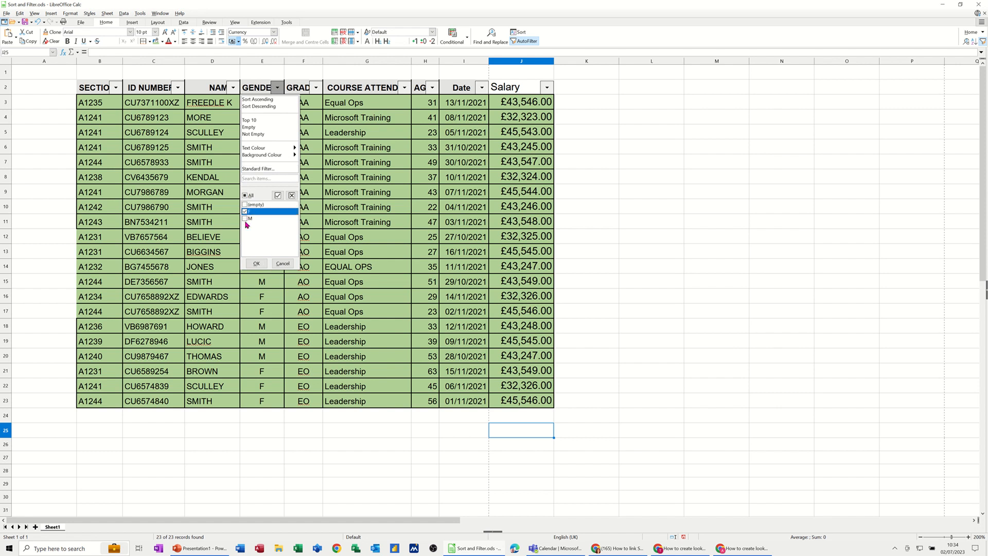
left_click(257, 264)
- AutoSum the filtered salaries in cell J27 with =SUBTOTAL(9,J3:J26)
left_click(517, 251)
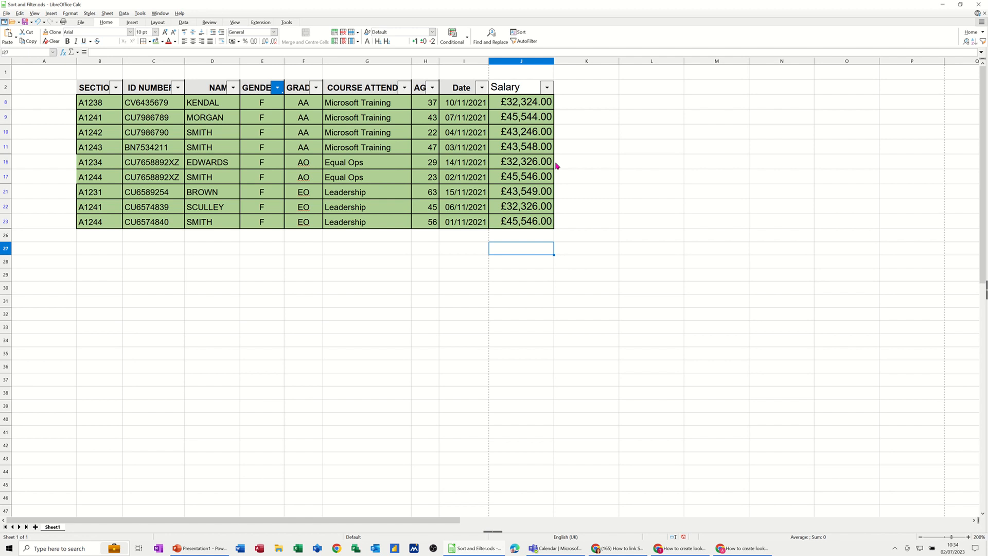
key("alt+equal")
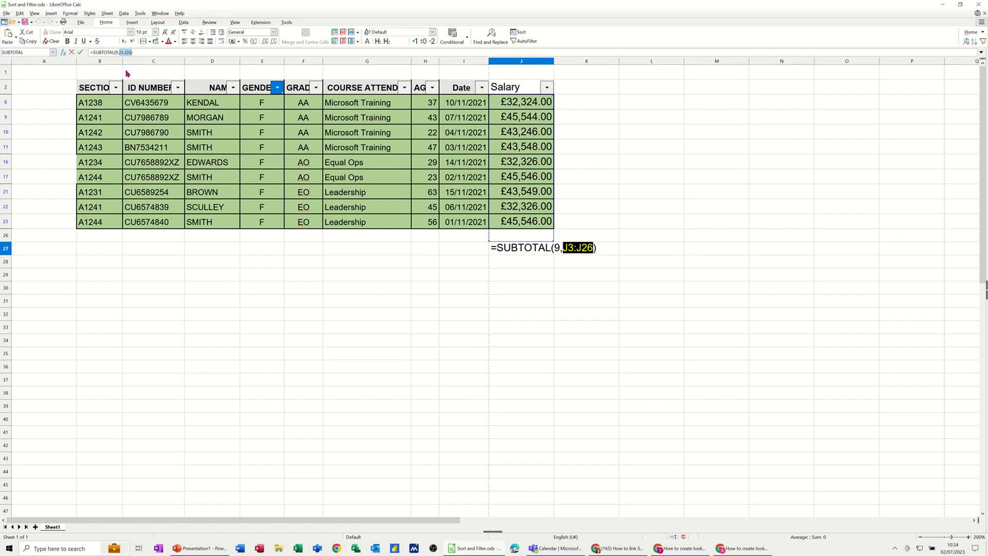
left_click(81, 53)
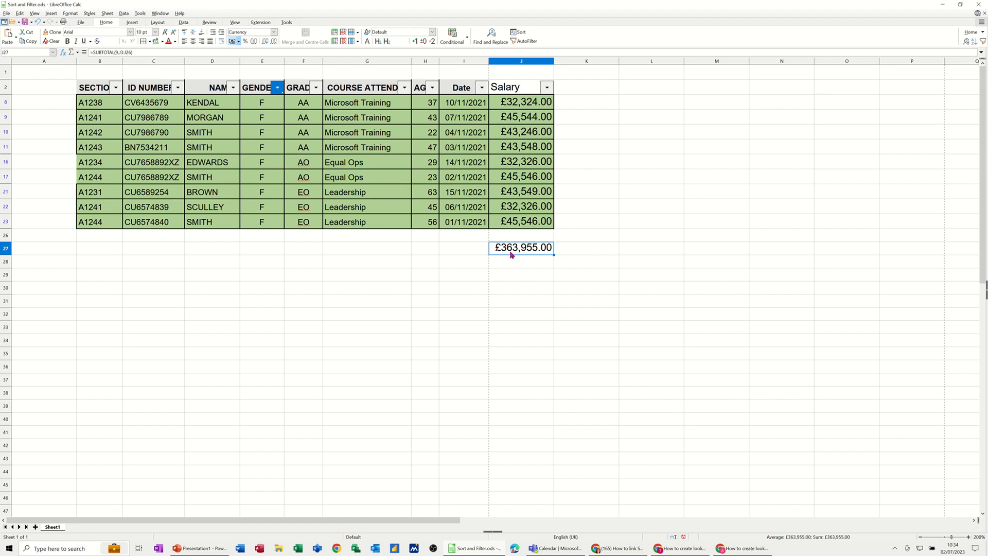
- Include every gender in the Gender filter again and delete the subtotal formula in J27
left_click(277, 88)
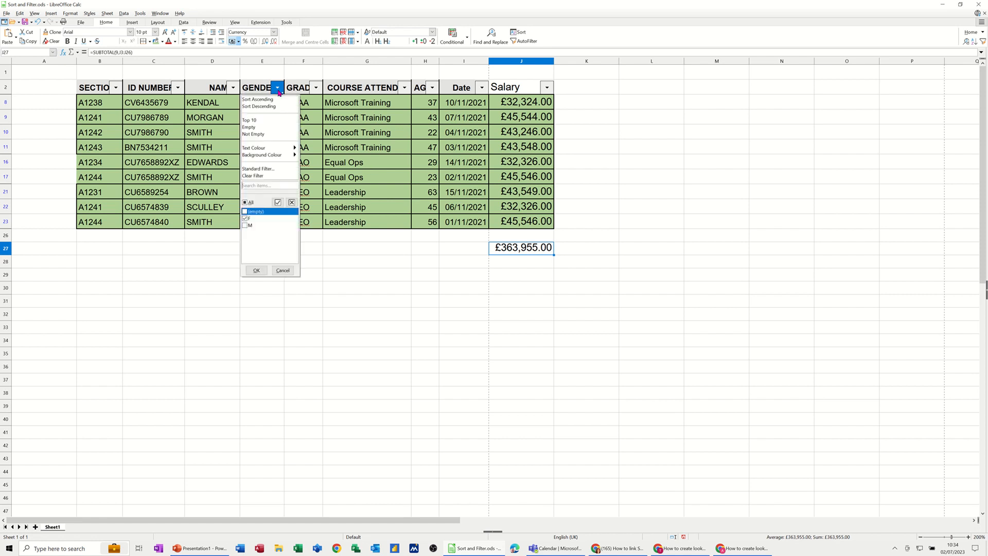
left_click(246, 203)
left_click(256, 271)
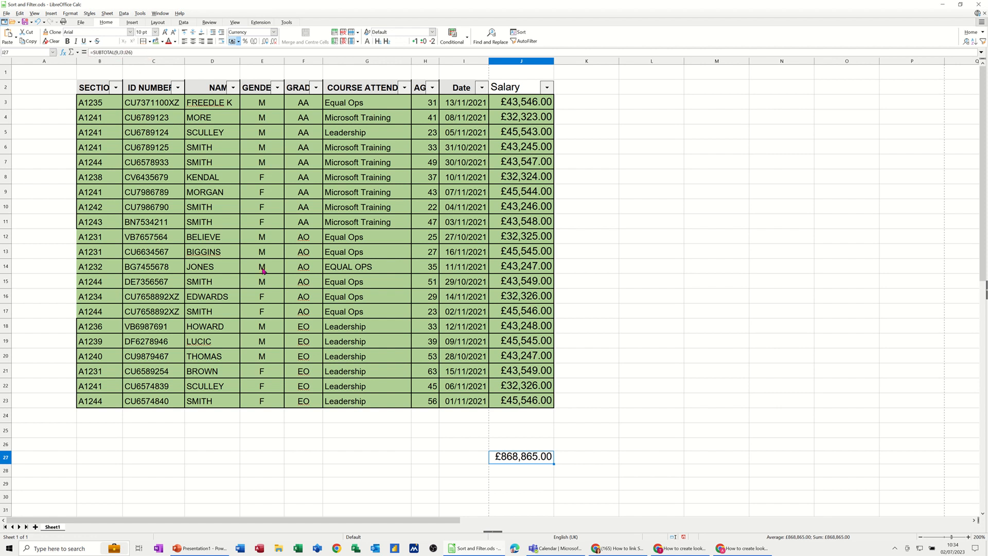
key("Delete")
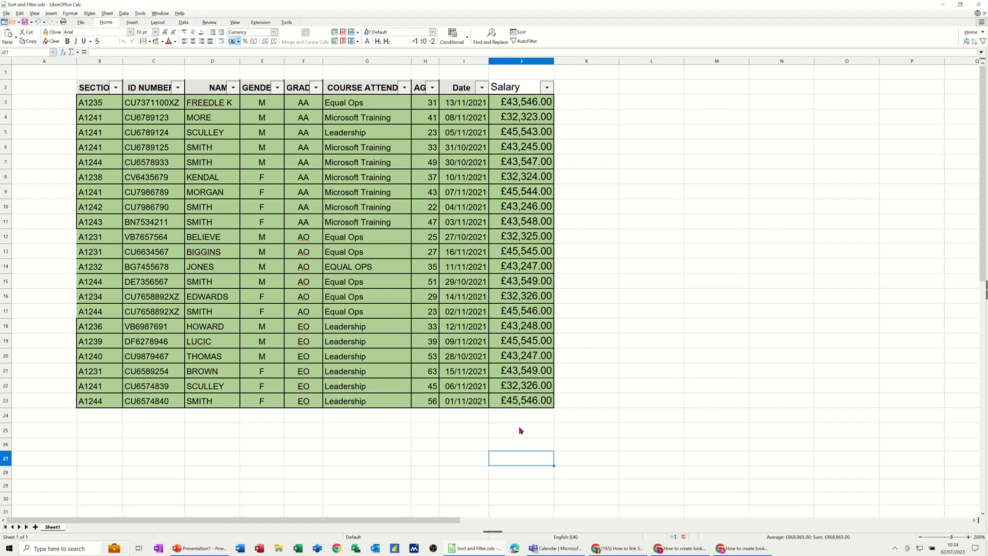
- Exclude F in the Gender filter and AutoSum the visible salaries in J24 with =SUBTOTAL(9,J3:J23)
left_click(516, 414)
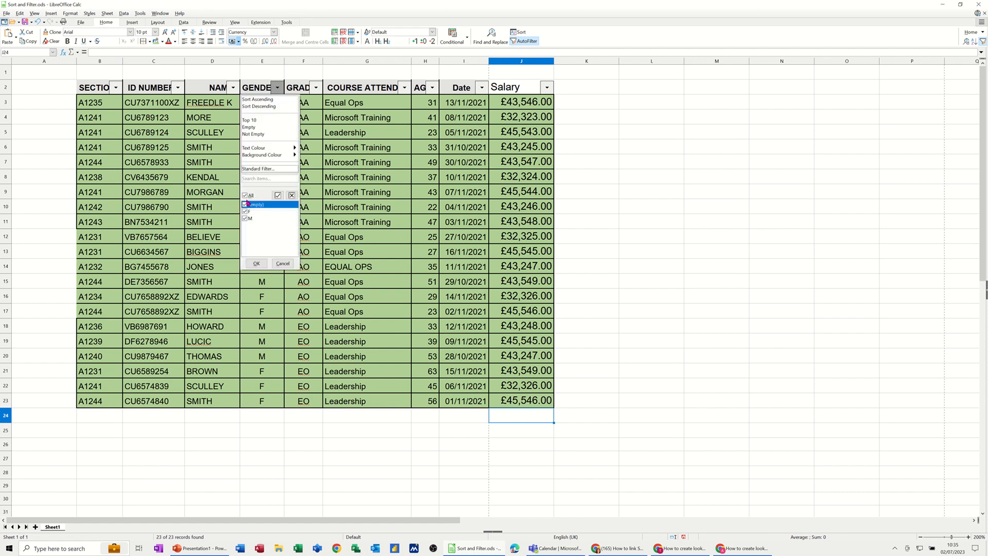
left_click(245, 212)
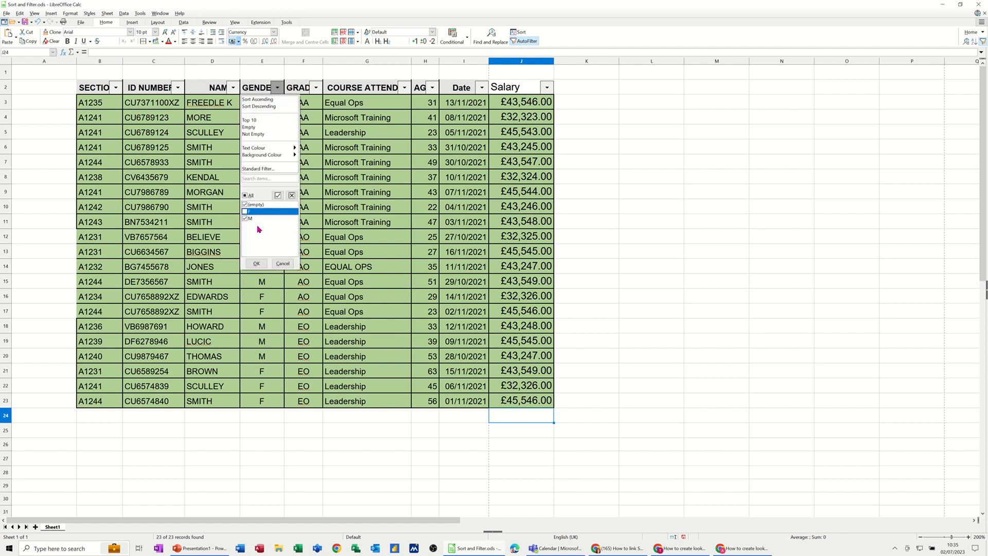
left_click(256, 263)
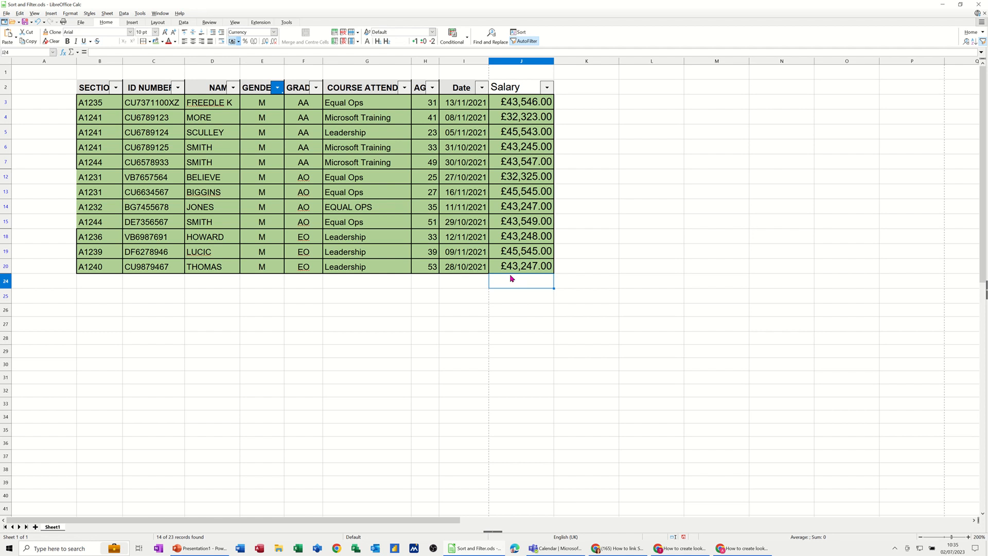
key("alt+equal")
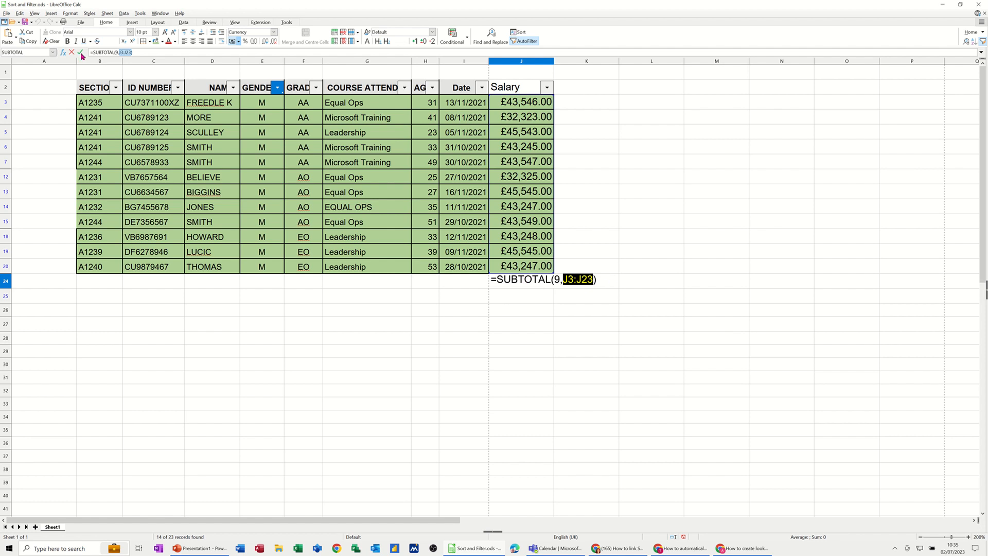
key("Return")
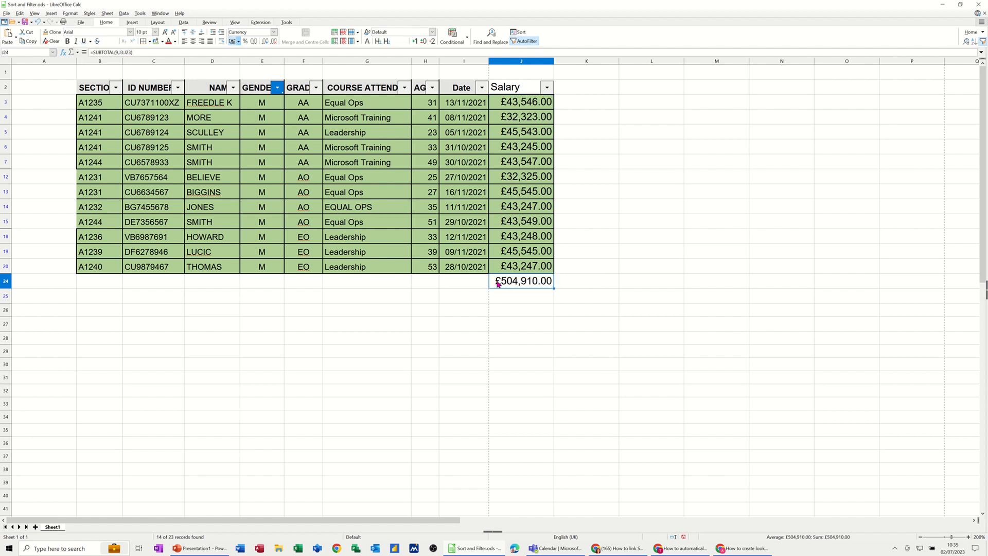